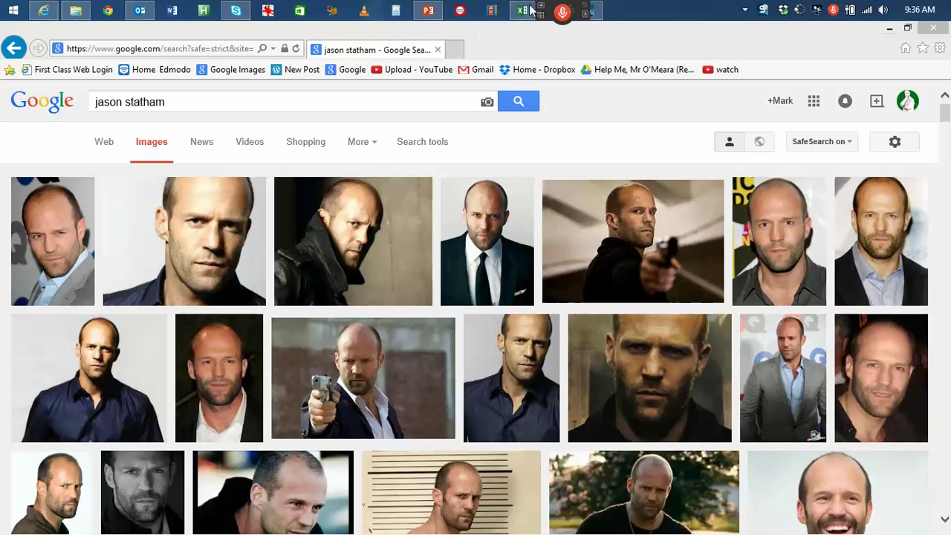
Switch to the Statham Graph workbook in Excel and review the Film column from Lock Stock to The Expendables 3
{"action": "mouse_move", "coordinate": [522, 10]}
{"action": "left_click", "coordinate": [592, 89]}
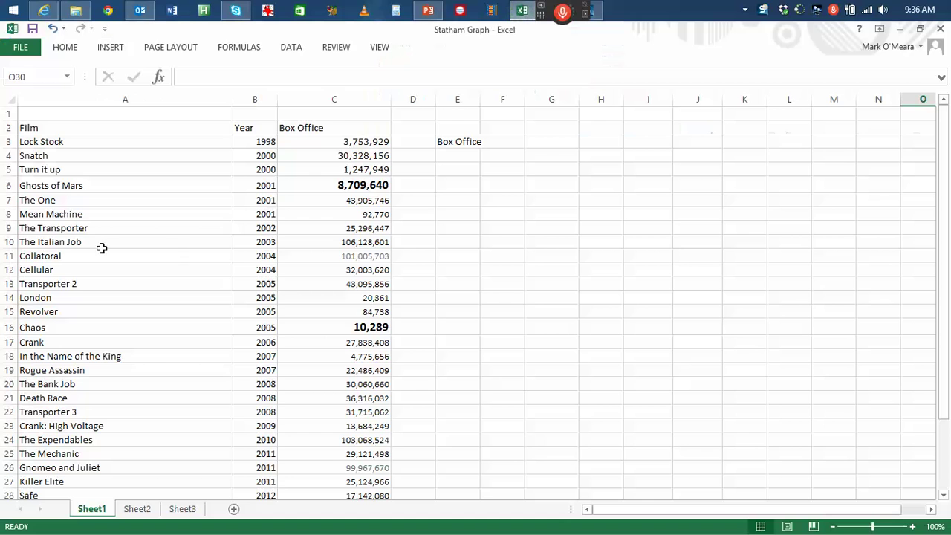
{"action": "left_click", "coordinate": [71, 371]}
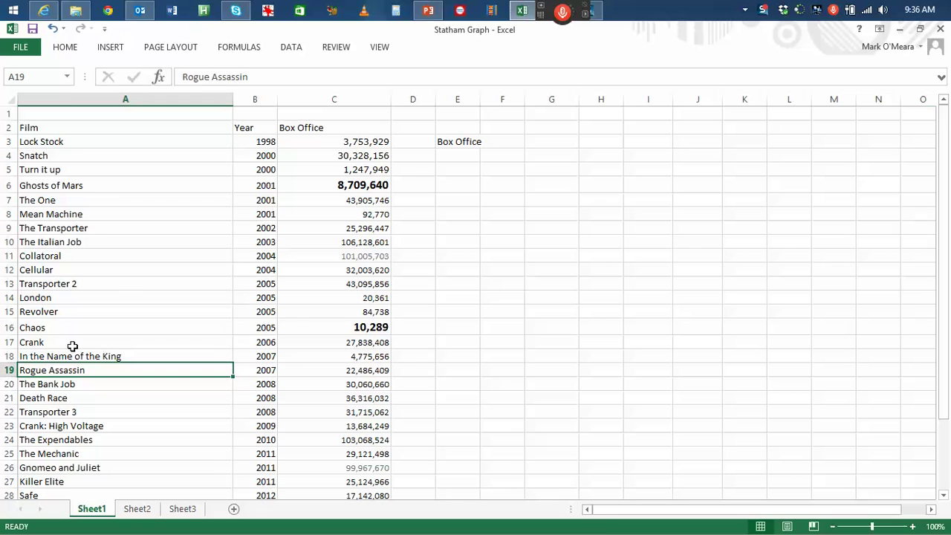
{"action": "left_click", "coordinate": [62, 142]}
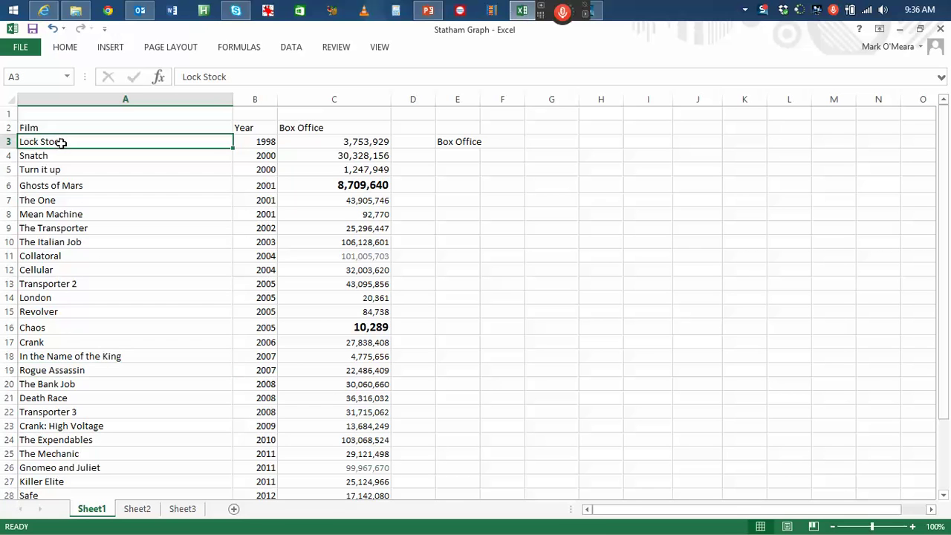
{"action": "left_click", "coordinate": [253, 143]}
{"action": "left_click", "coordinate": [155, 147]}
{"action": "scroll", "coordinate": [180, 394], "scroll_direction": "down", "scroll_amount": 4}
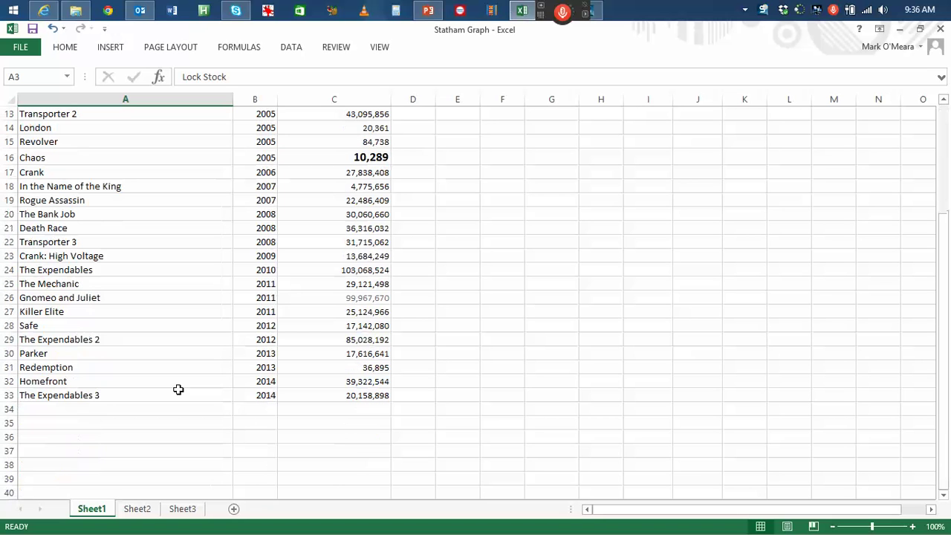
{"action": "left_click", "coordinate": [110, 398]}
{"action": "scroll", "coordinate": [197, 398], "scroll_direction": "up", "scroll_amount": 4}
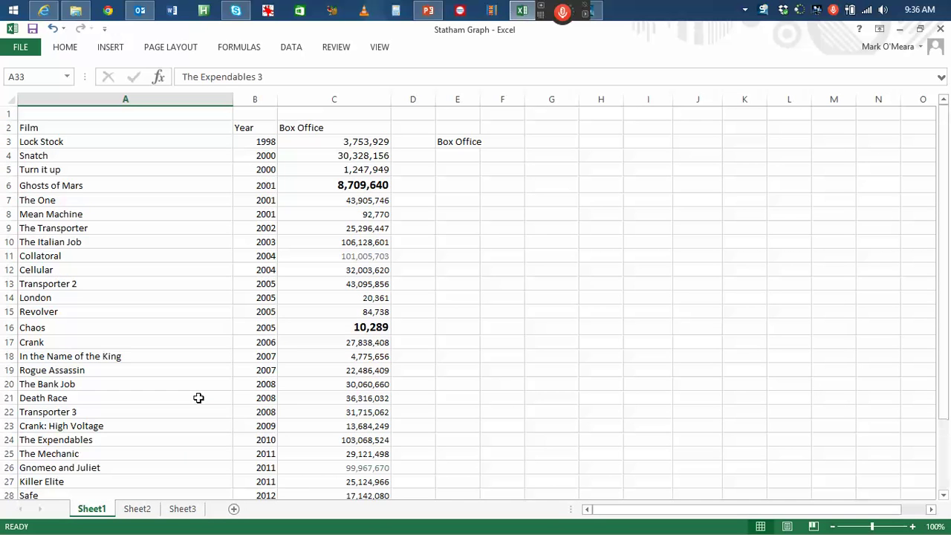
{"action": "left_click", "coordinate": [148, 256]}
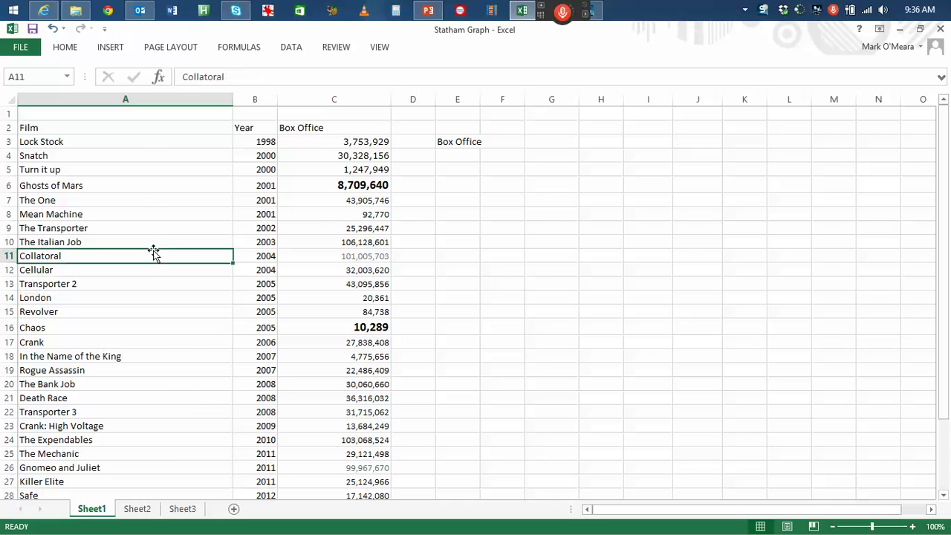
Examine the Year and Box Office entries for the films listed on Sheet1
{"action": "left_click", "coordinate": [268, 141]}
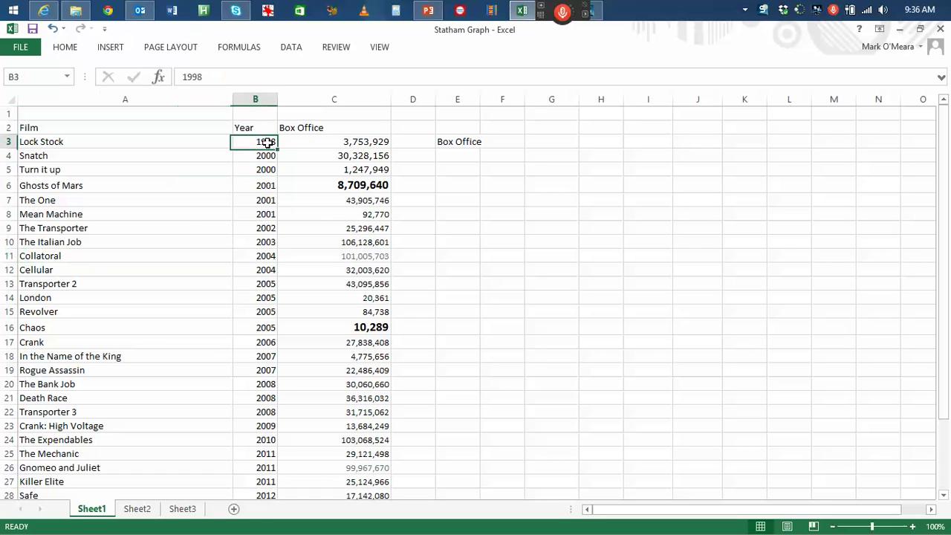
{"action": "left_click", "coordinate": [386, 143]}
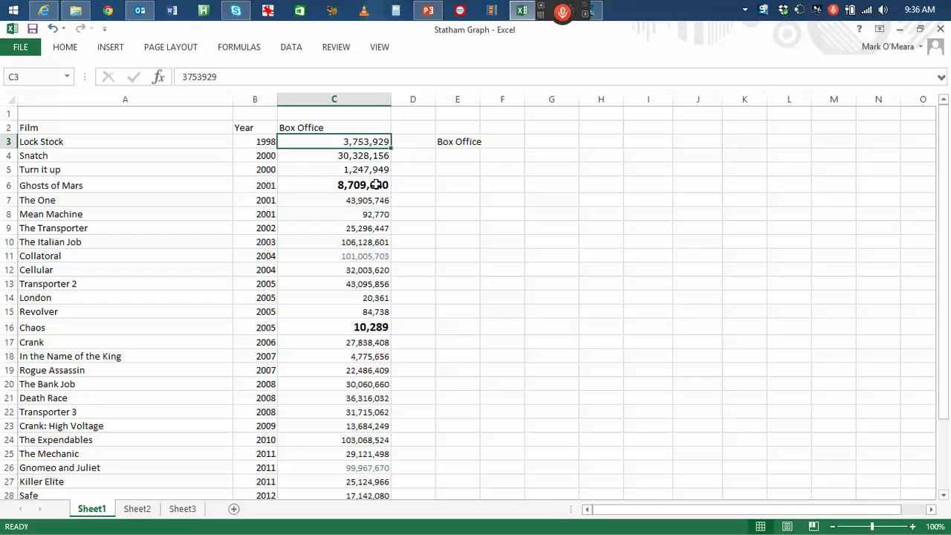
{"action": "left_click", "coordinate": [360, 157]}
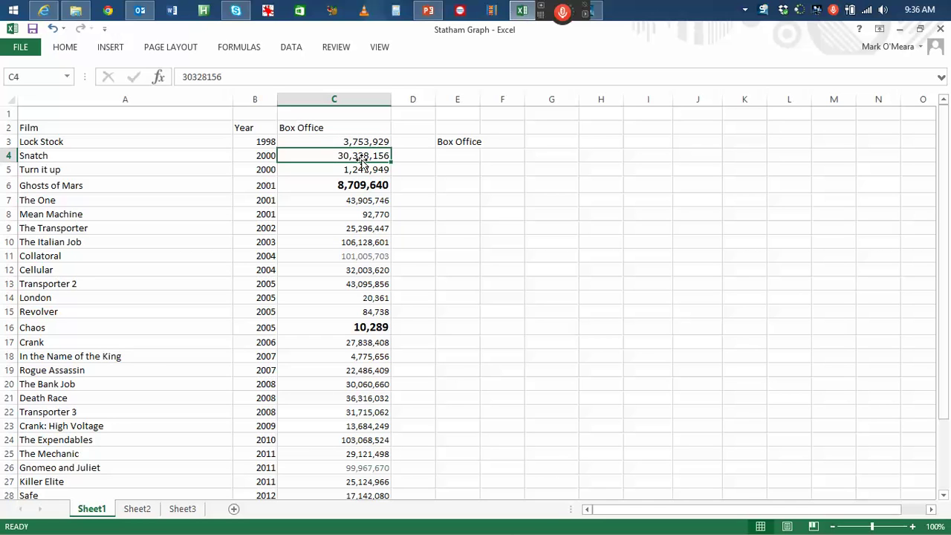
{"action": "scroll", "coordinate": [373, 286], "scroll_direction": "down", "scroll_amount": 3}
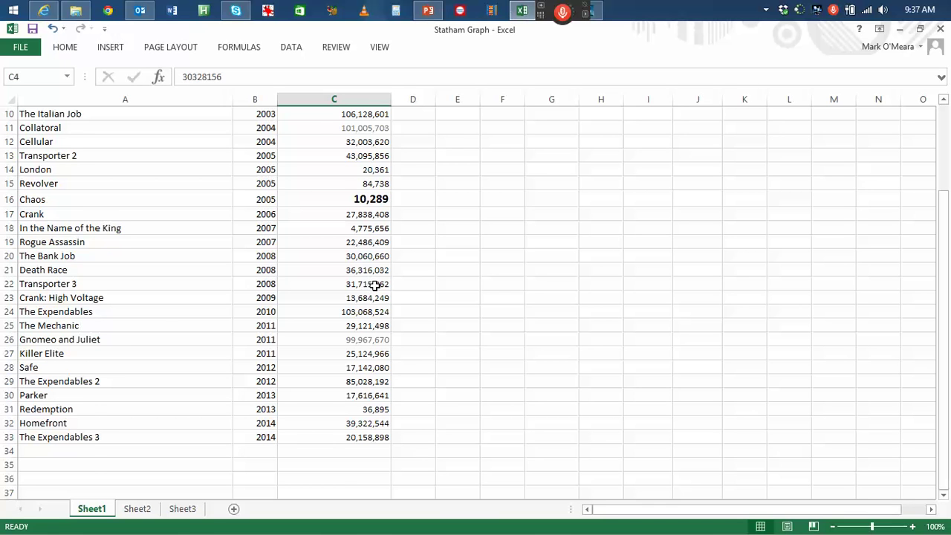
{"action": "scroll", "coordinate": [338, 227], "scroll_direction": "up", "scroll_amount": 3}
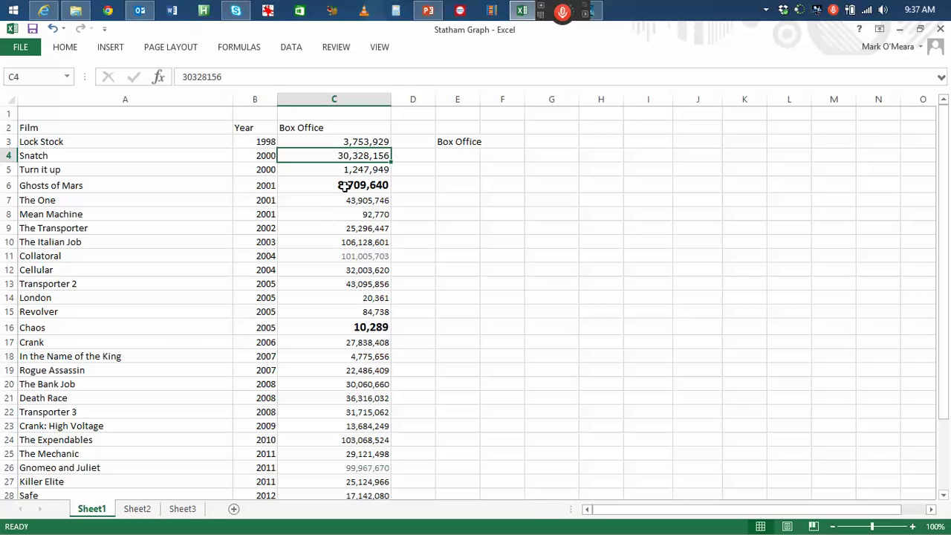
{"action": "left_click", "coordinate": [369, 141]}
{"action": "left_click", "coordinate": [371, 169]}
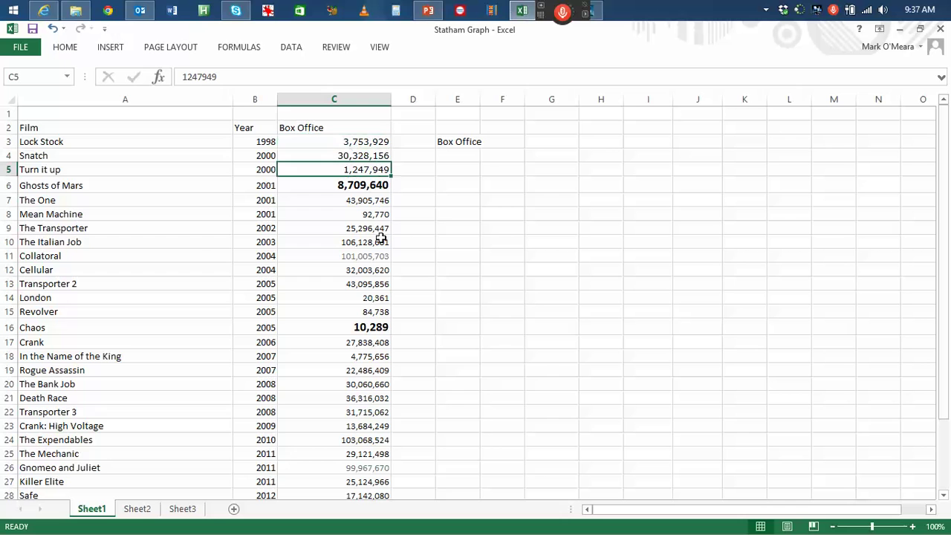
View the box office line chart on Sheet2 and the column chart of the same films on Sheet3
{"action": "left_click", "coordinate": [138, 510]}
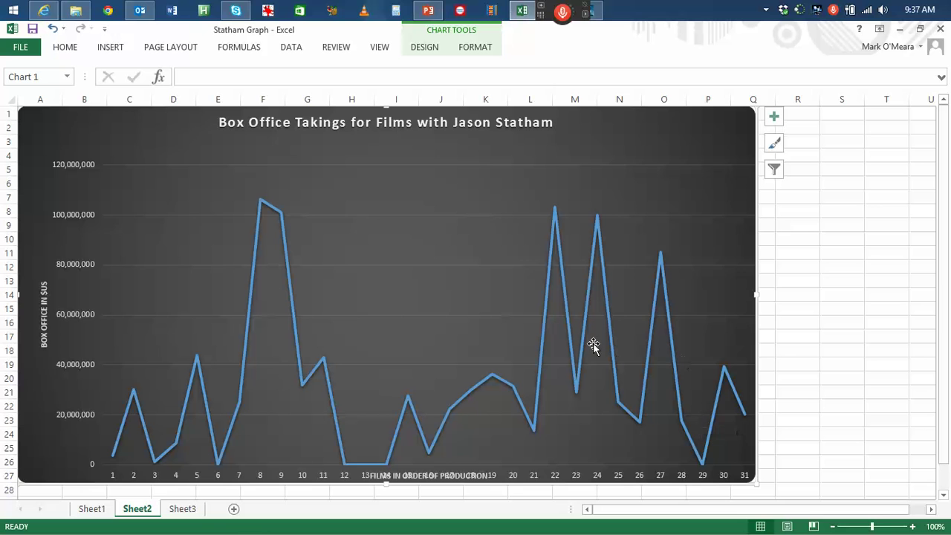
{"action": "left_click", "coordinate": [181, 510]}
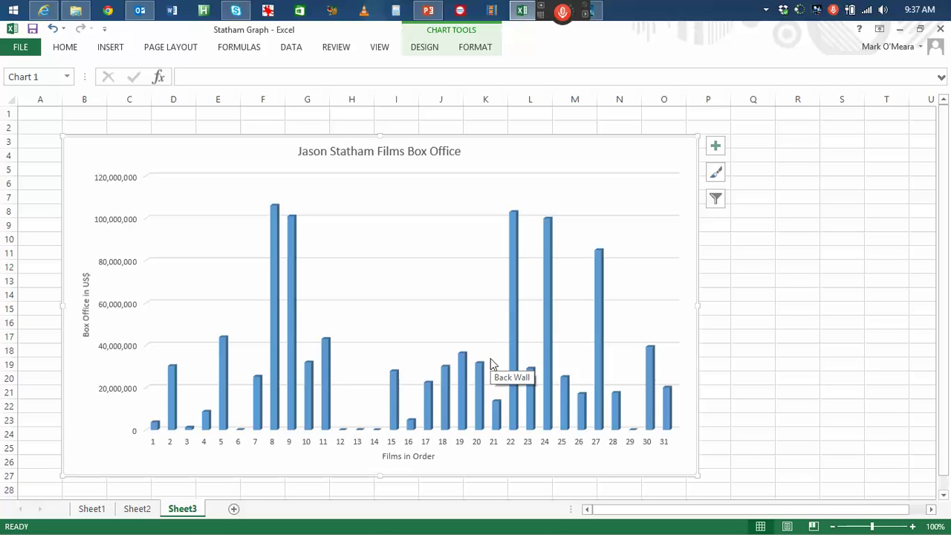
{"action": "mouse_move", "coordinate": [273, 210]}
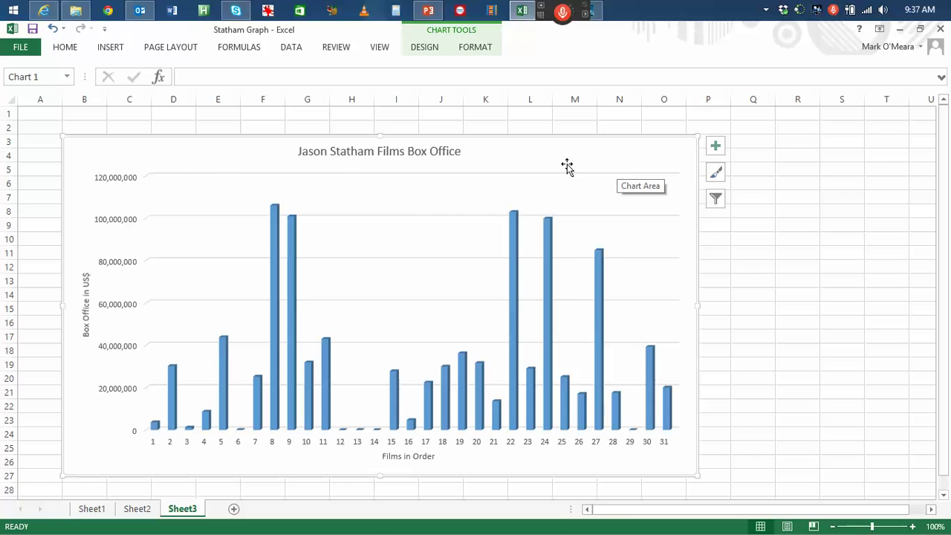
Switch to the State Populations workbook and examine its 1960 to 2010 population table and the Population by State line chart
{"action": "mouse_move", "coordinate": [520, 11]}
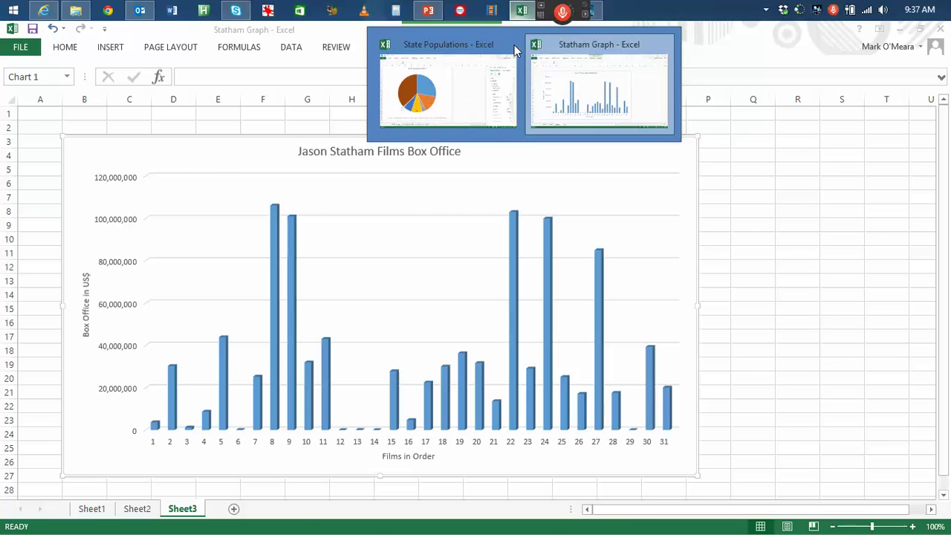
{"action": "left_click", "coordinate": [469, 95]}
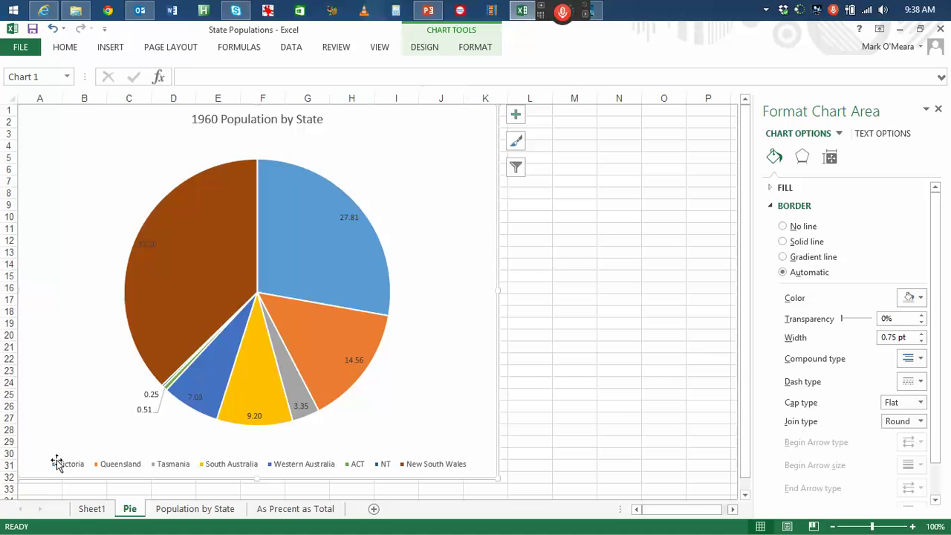
{"action": "left_click", "coordinate": [92, 509]}
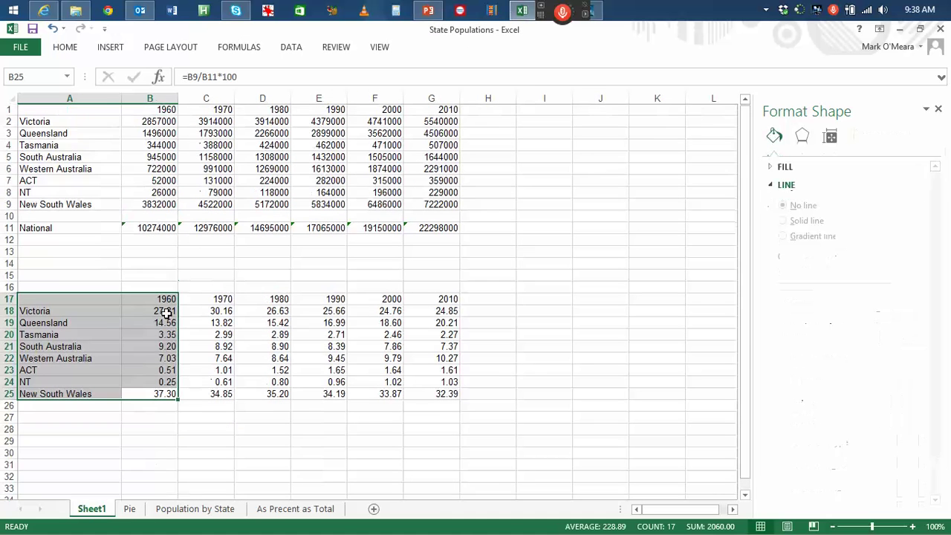
{"action": "left_click", "coordinate": [157, 111]}
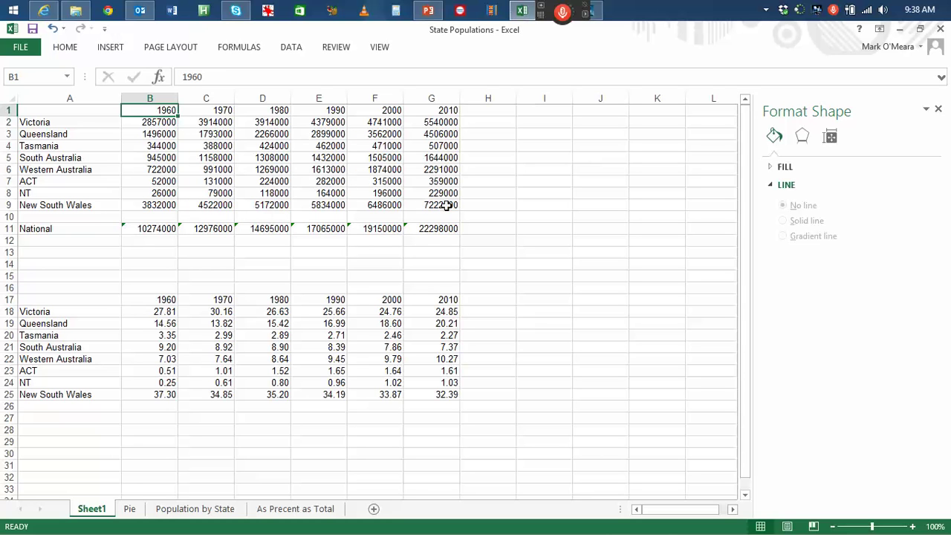
{"action": "left_click_drag", "start_coordinate": [447, 206], "coordinate": [51, 111]}
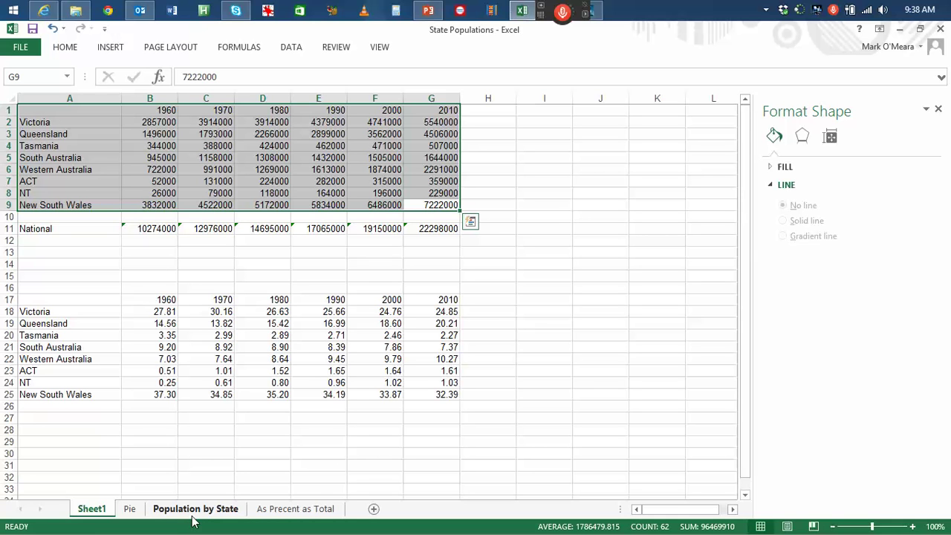
{"action": "left_click", "coordinate": [195, 509]}
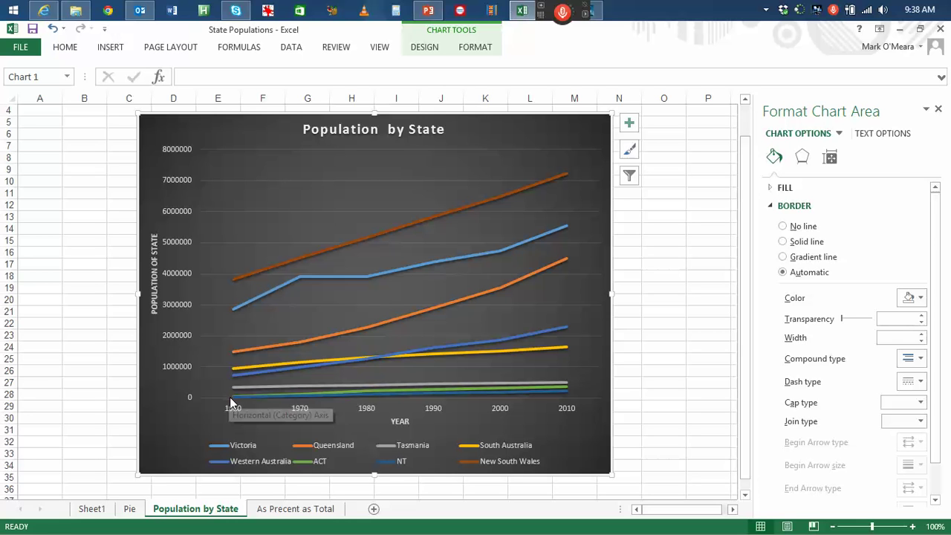
Inspect the SUM formulas behind the National totals in row 11 of Sheet1
{"action": "left_click", "coordinate": [102, 510]}
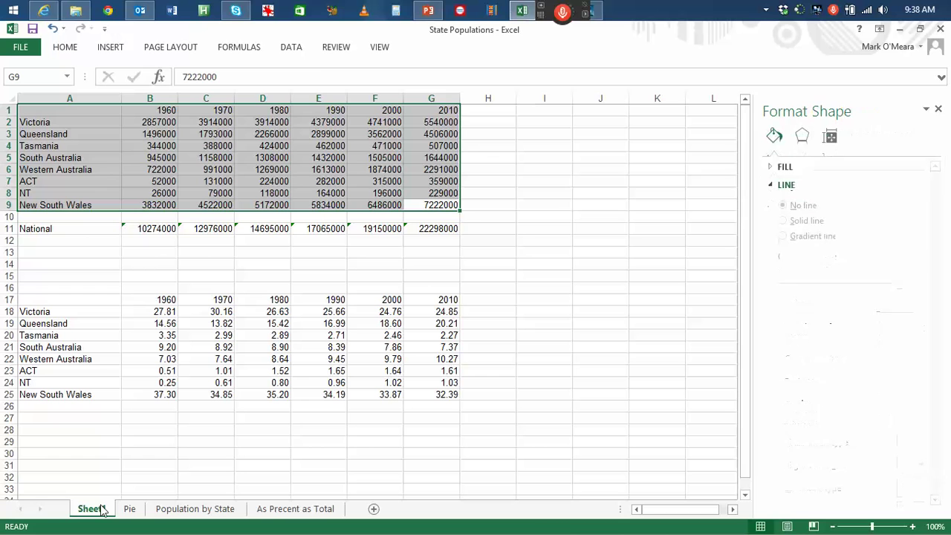
{"action": "left_click", "coordinate": [148, 262]}
{"action": "left_click", "coordinate": [160, 228]}
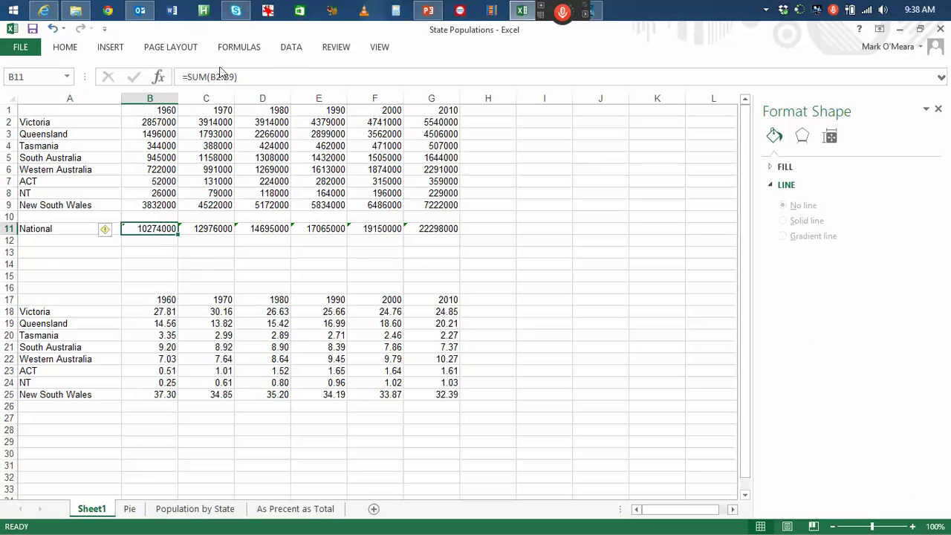
{"action": "left_click", "coordinate": [245, 77]}
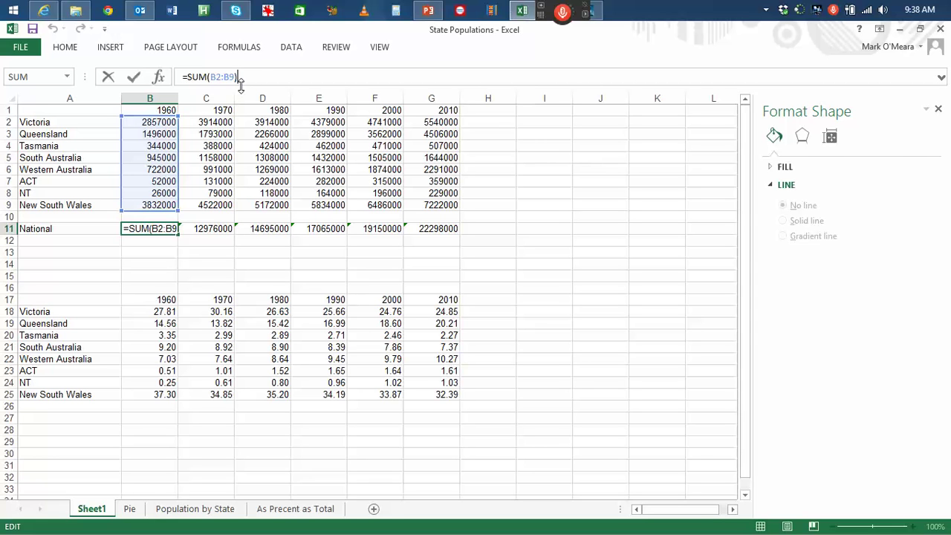
{"action": "left_click", "coordinate": [213, 229]}
{"action": "left_click", "coordinate": [260, 228]}
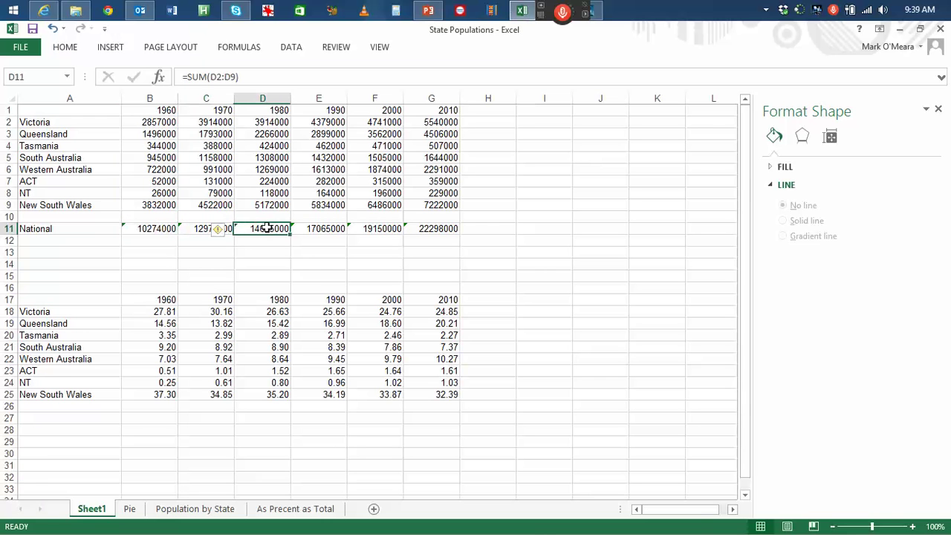
{"action": "left_click", "coordinate": [525, 238]}
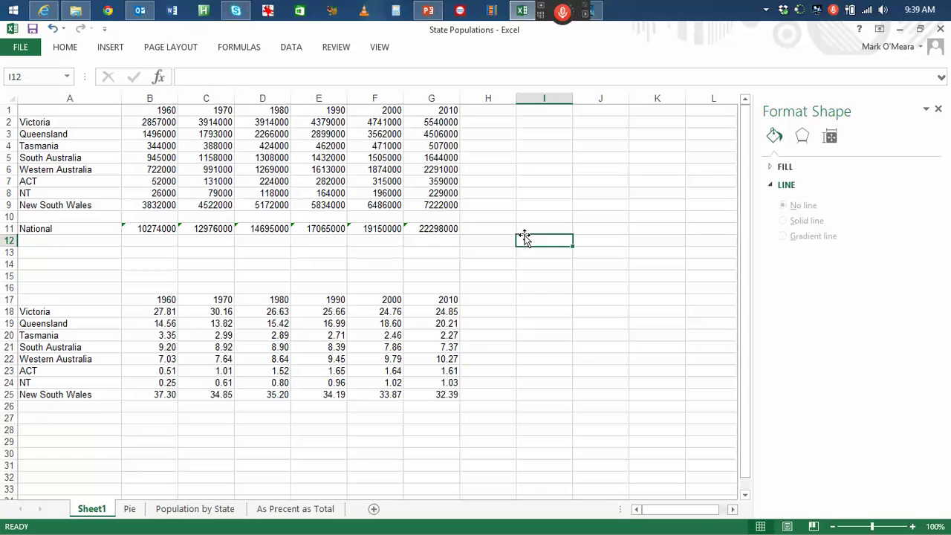
Check the percentage formula for Victoria in 1960 and view the line chart on the As Precent as Total sheet
{"action": "left_click", "coordinate": [168, 313]}
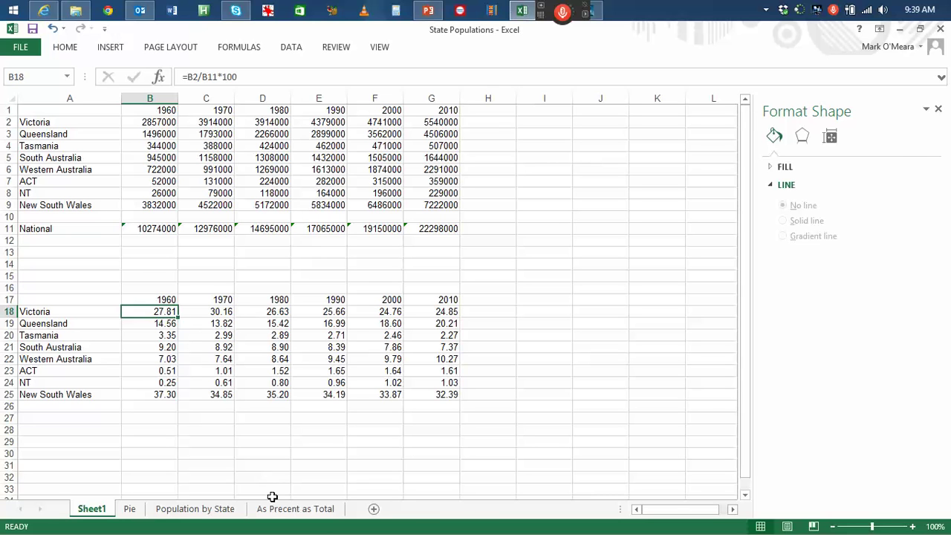
{"action": "left_click", "coordinate": [313, 513]}
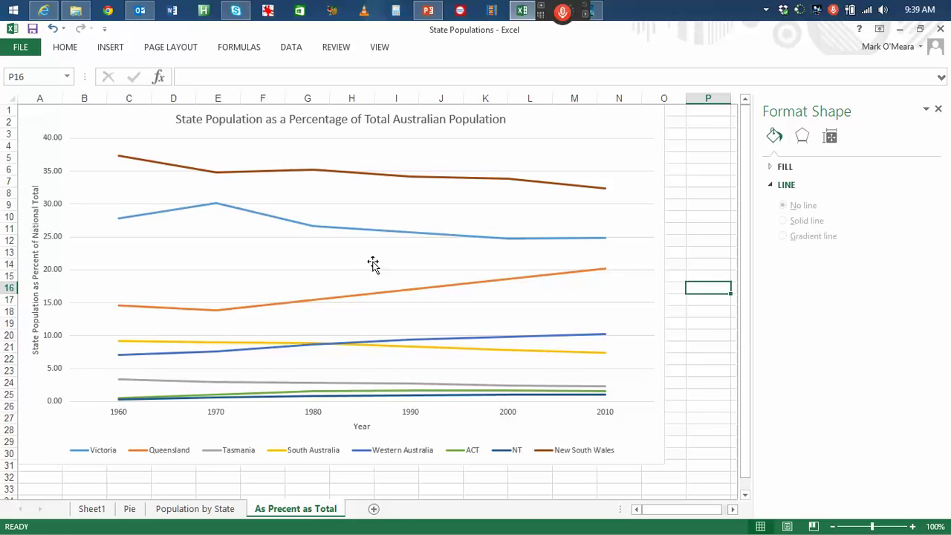
{"action": "mouse_move", "coordinate": [554, 187]}
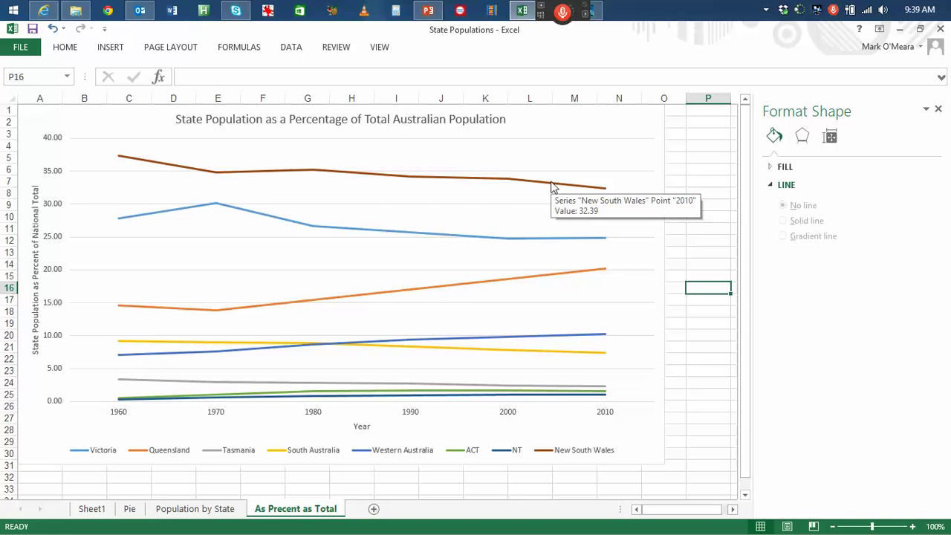